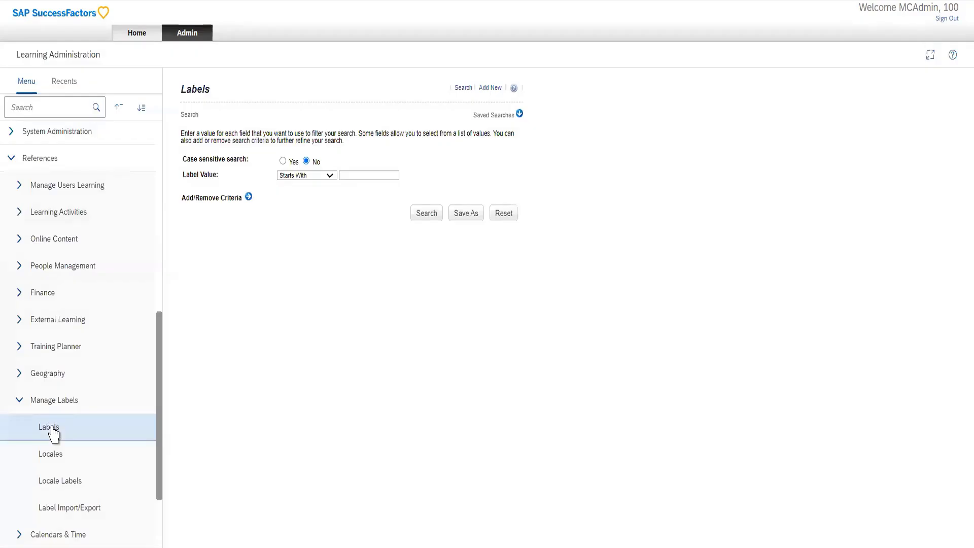
# List all labels, view the summary of alt.508.tableCheckboxTitle, and return to the results to browse page 4.
pyautogui.click(416, 213)
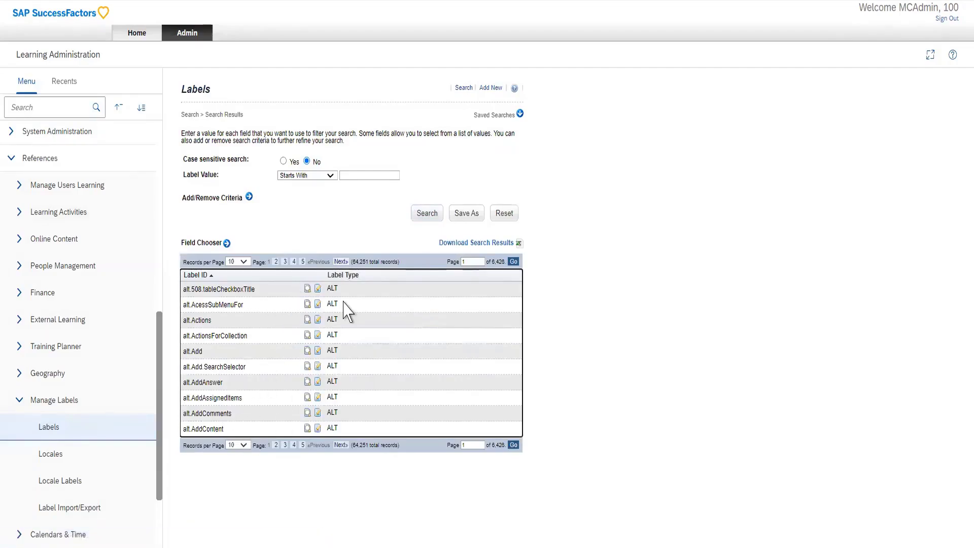
pyautogui.click(319, 291)
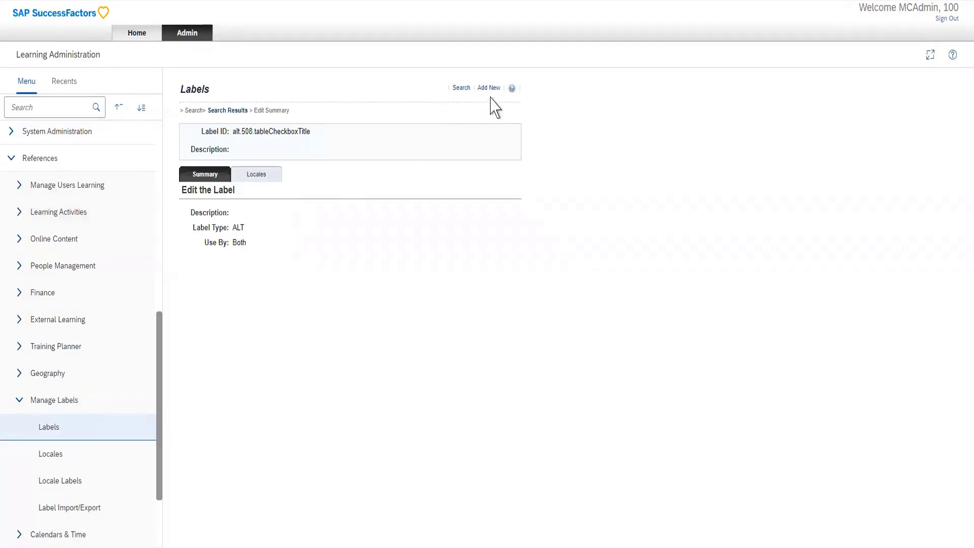
pyautogui.click(227, 110)
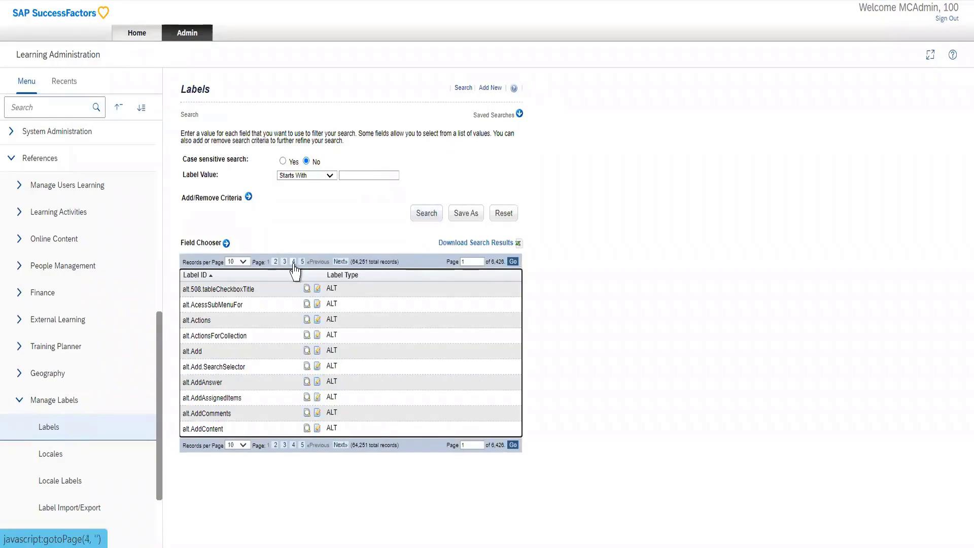
pyautogui.click(293, 262)
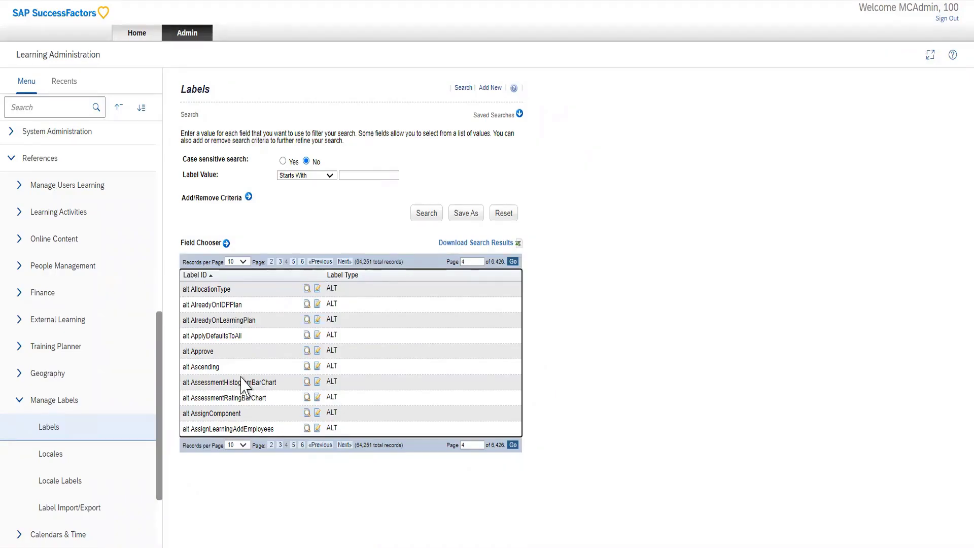
# List all locales and examine the Arabic locale's summary and decimal pattern.
pyautogui.click(76, 456)
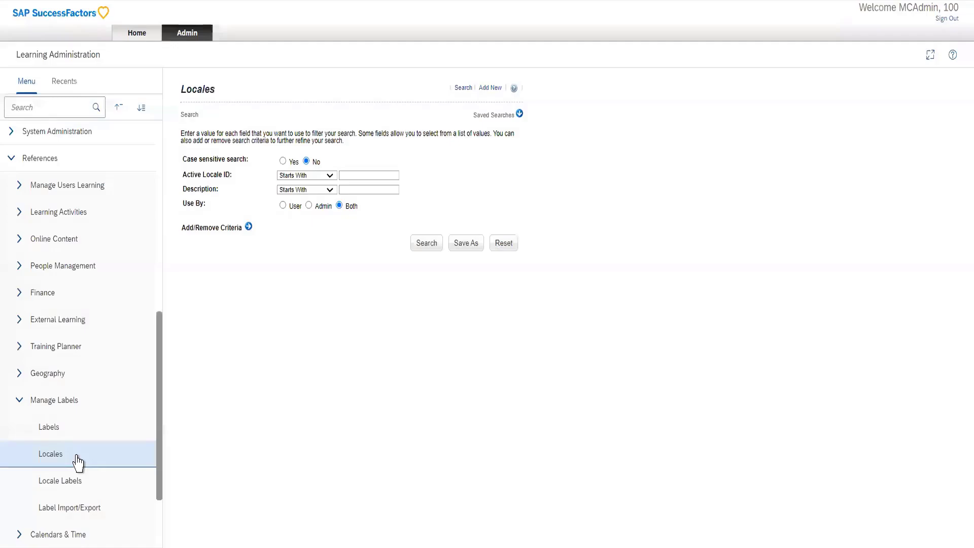
pyautogui.click(421, 242)
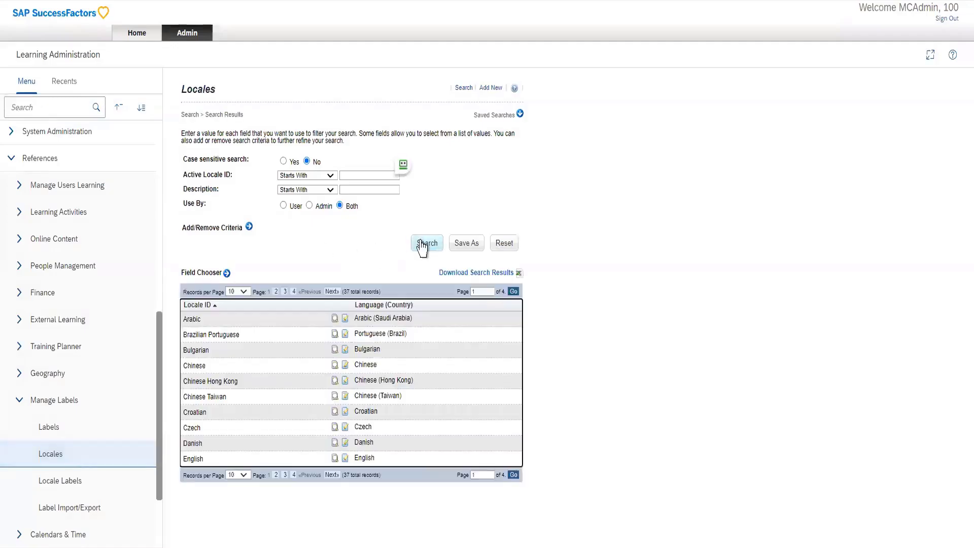
pyautogui.click(345, 318)
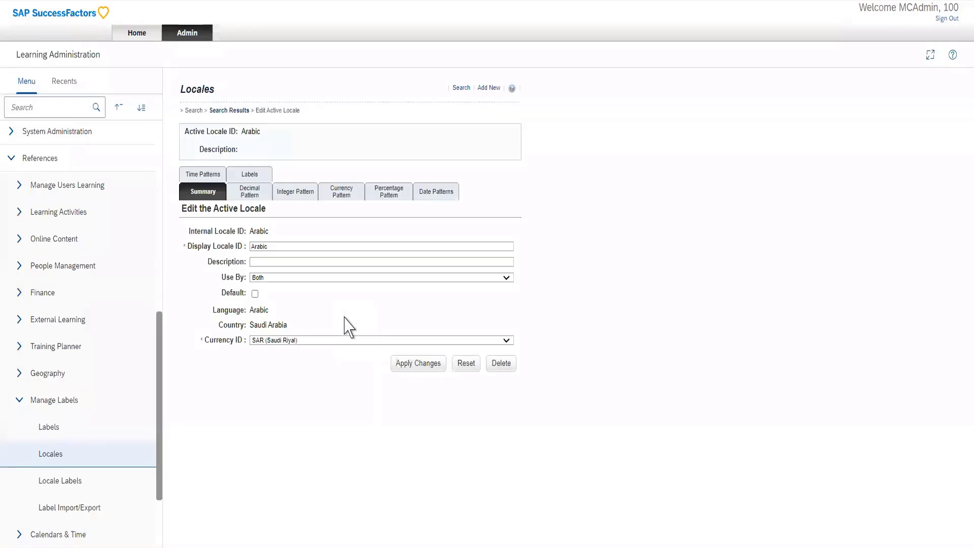
pyautogui.click(249, 195)
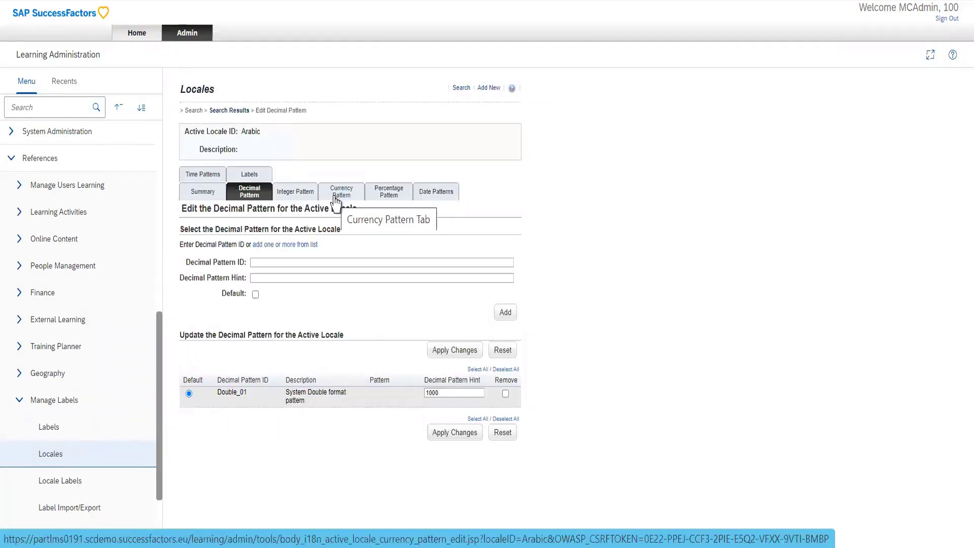
# Search the locales again and examine the Chinese locale's summary, number patterns and translated label values.
pyautogui.click(71, 463)
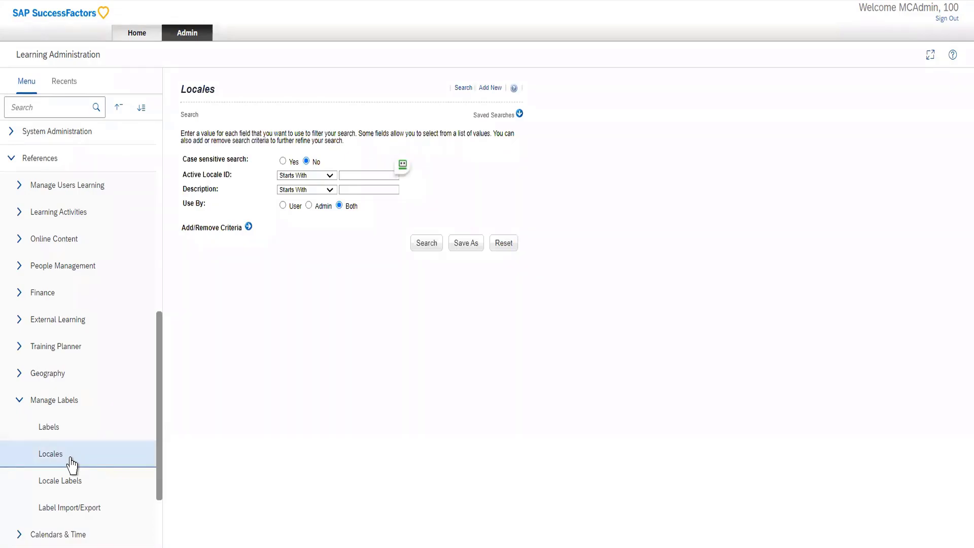
pyautogui.click(431, 244)
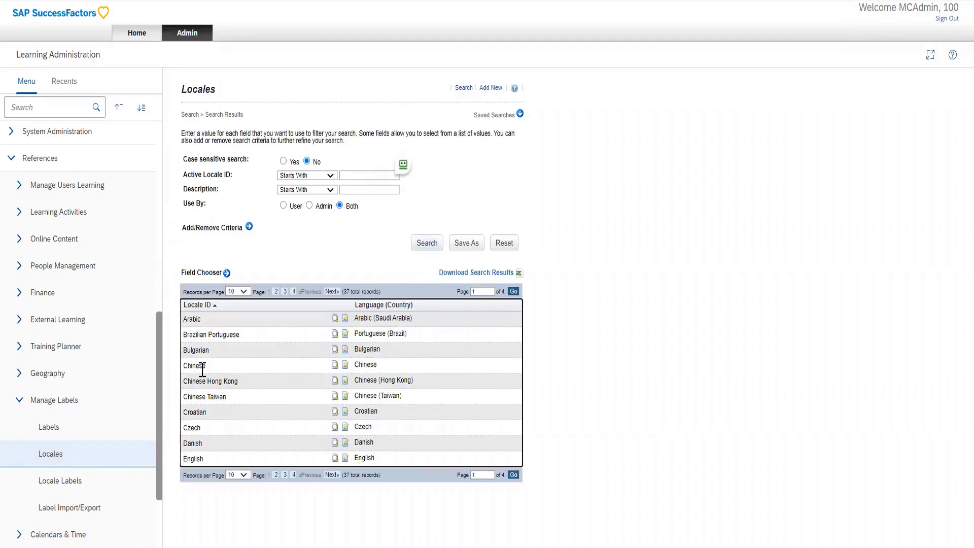
pyautogui.click(346, 365)
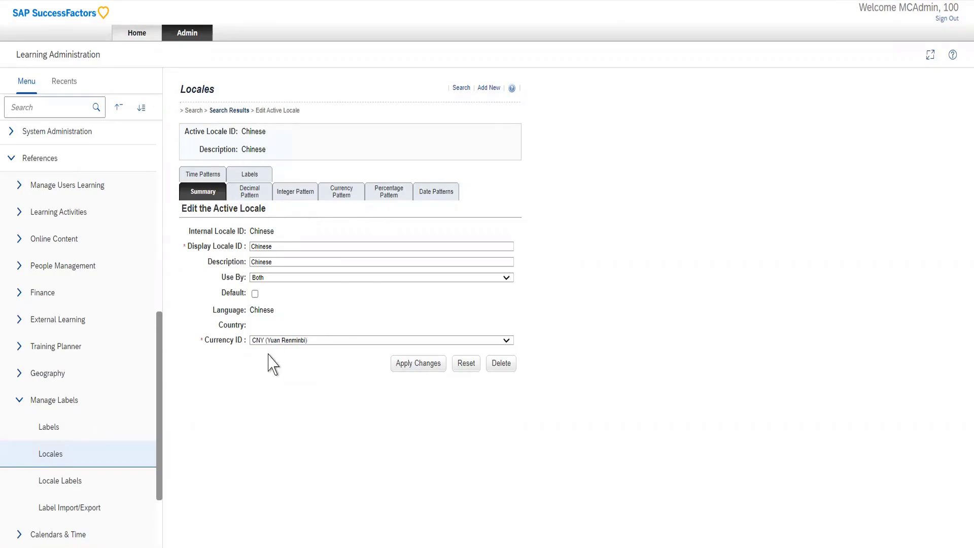
pyautogui.click(250, 195)
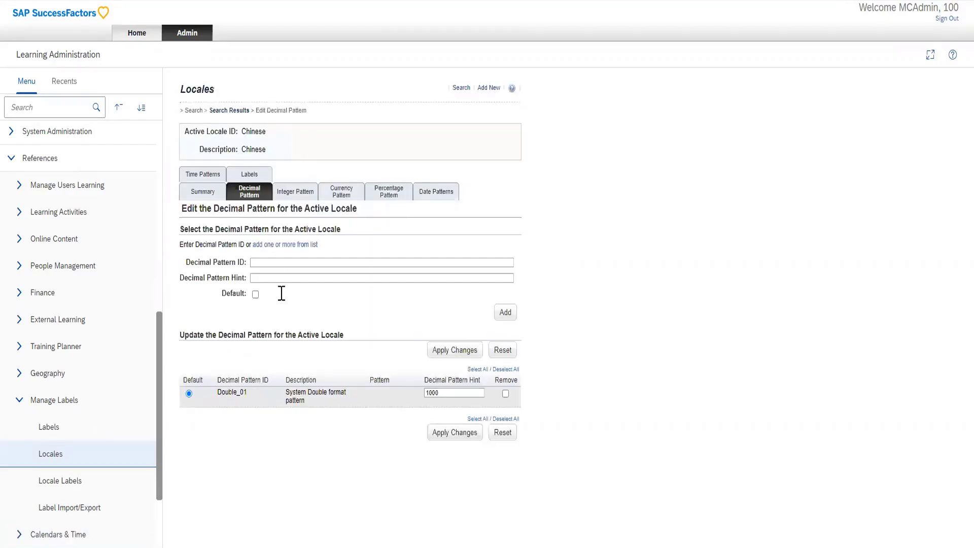
pyautogui.doubleClick(447, 393)
pyautogui.click(334, 197)
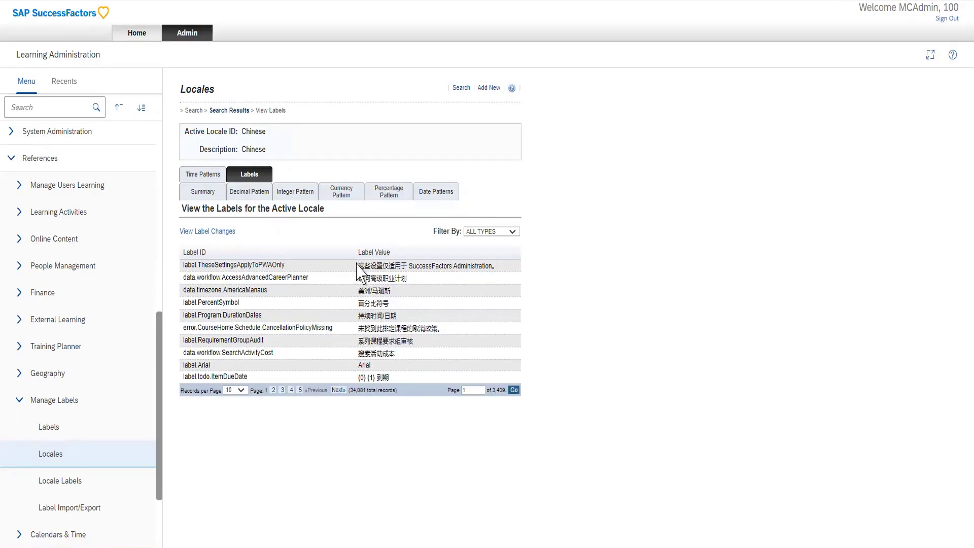
pyautogui.moveTo(359, 265); pyautogui.dragTo(407, 266)
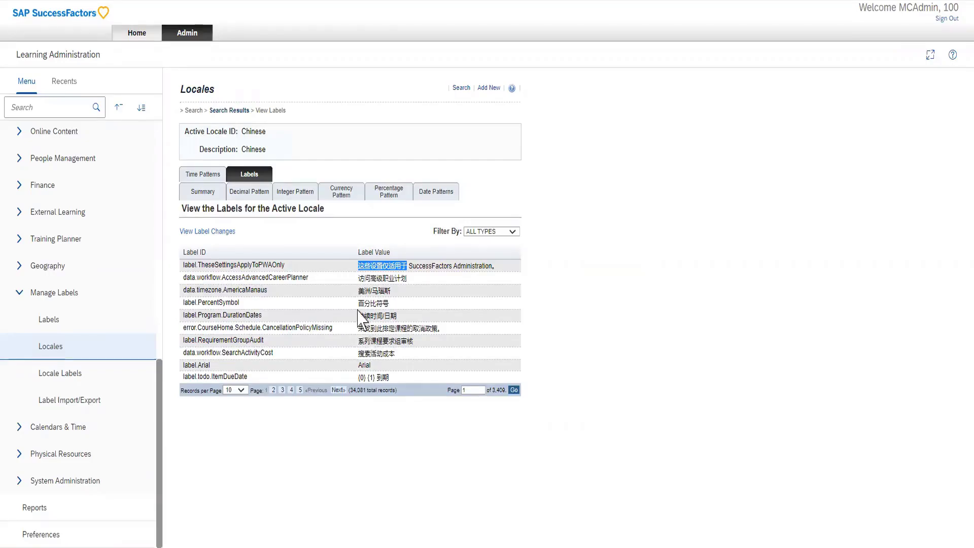
# Review the label changes report comparing original and current values, and return to the Chinese locale's labels.
pyautogui.click(230, 232)
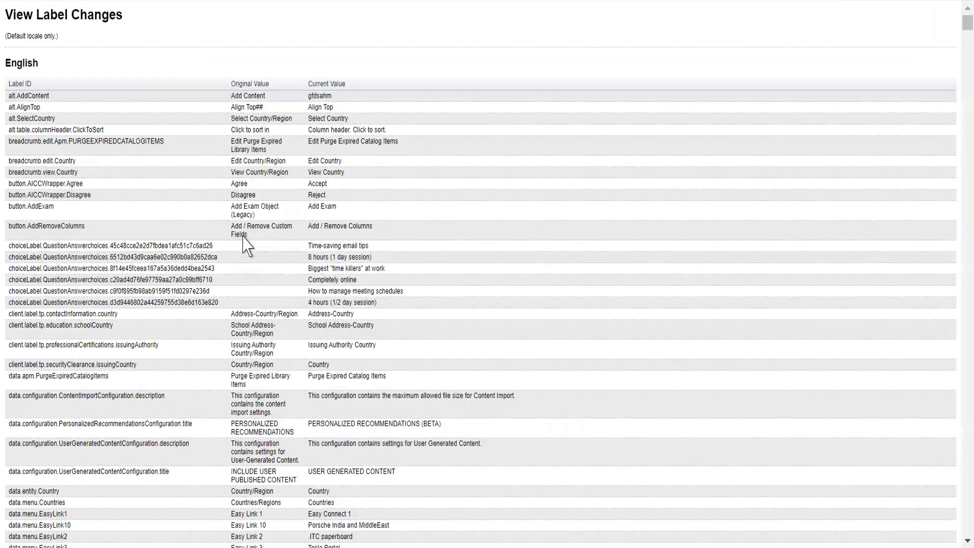
pyautogui.scroll(-2, 244, 236)
pyautogui.scroll(-15, 244, 236)
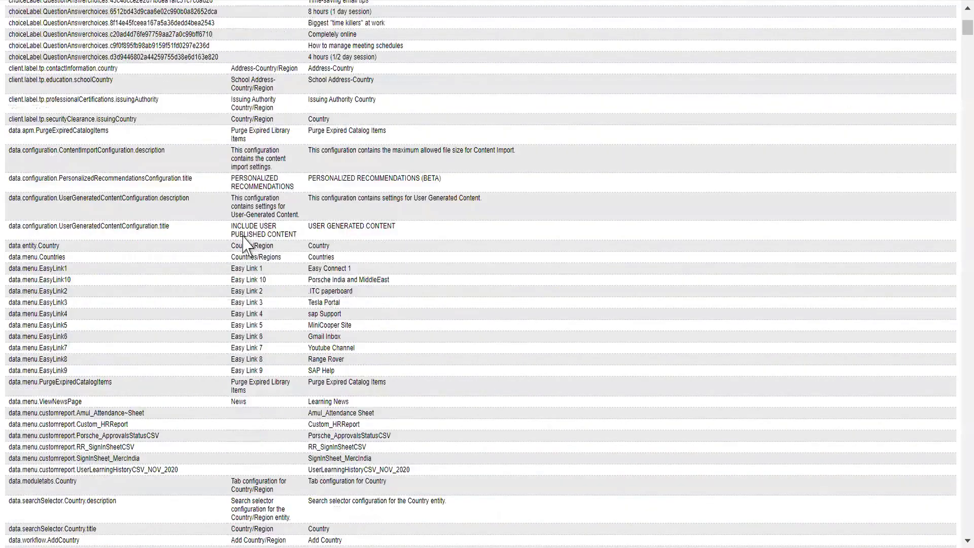
pyautogui.scroll(15, 244, 236)
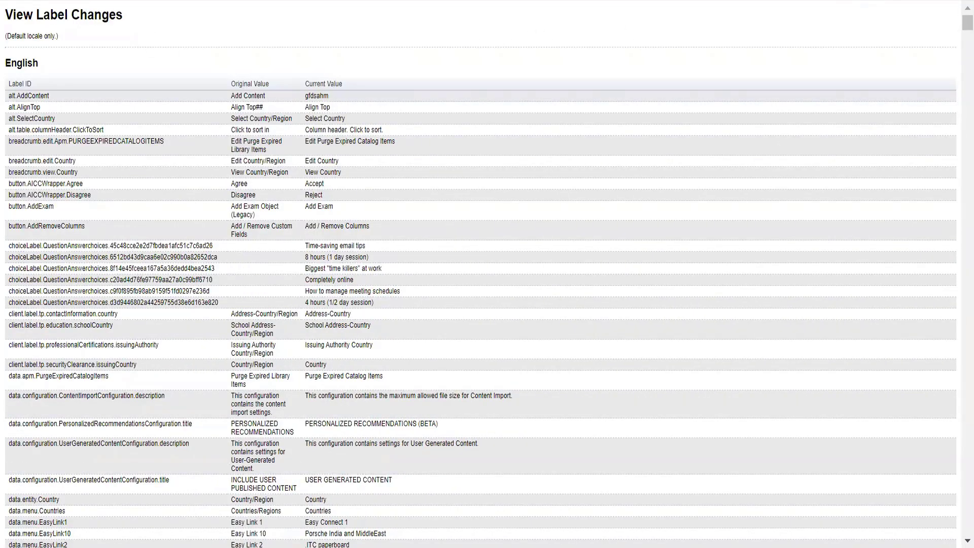
pyautogui.click(359, 0)
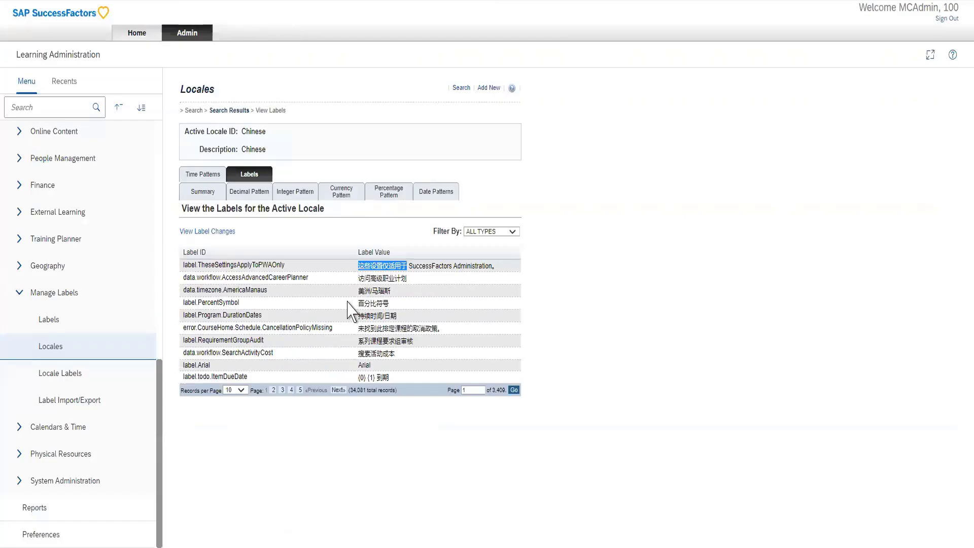
# Start a new item under Learning Activities.
pyautogui.scroll(10, 74, 310)
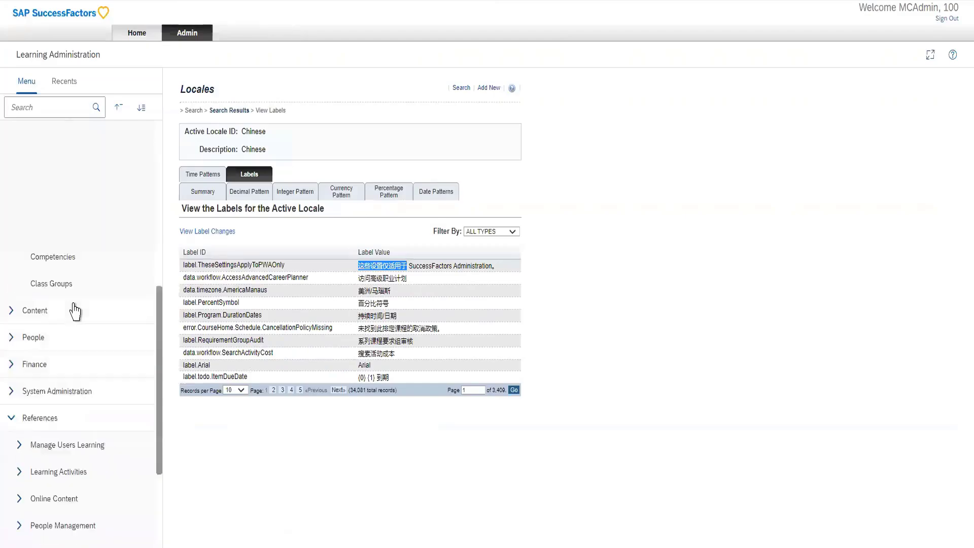
pyautogui.click(60, 226)
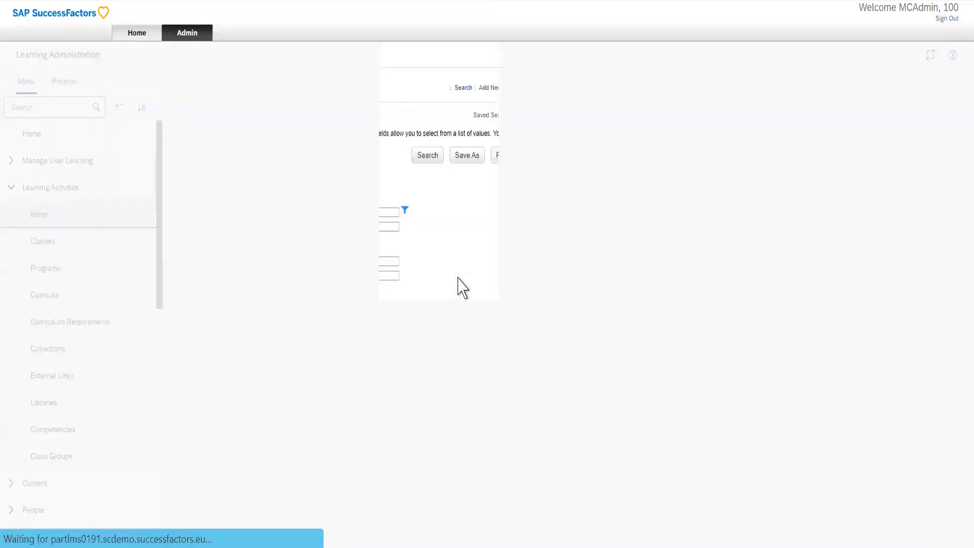
pyautogui.click(490, 88)
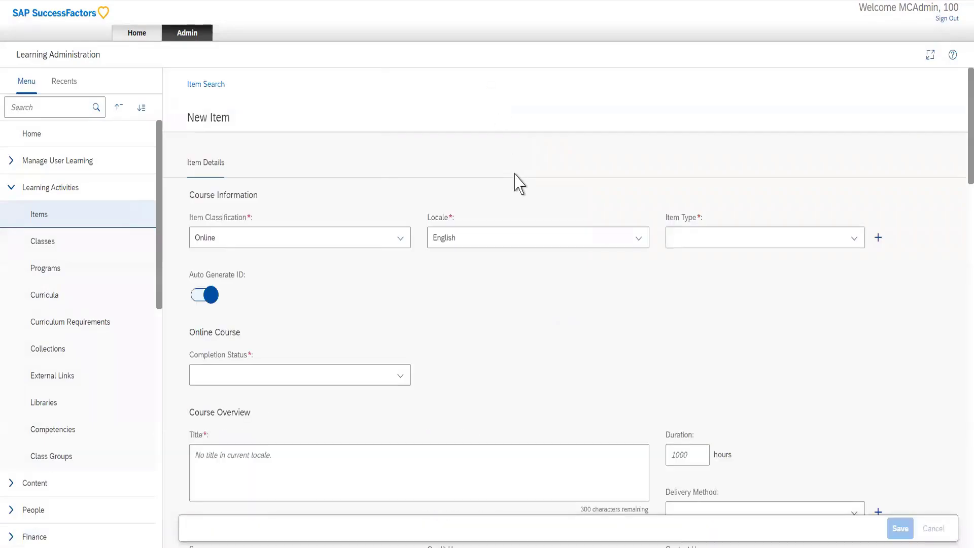
# Find the locale setting on the new item form by searching the page for "local", and set it to Chinese.
pyautogui.hotkey('ctrl', 'f')
pyautogui.write('local')
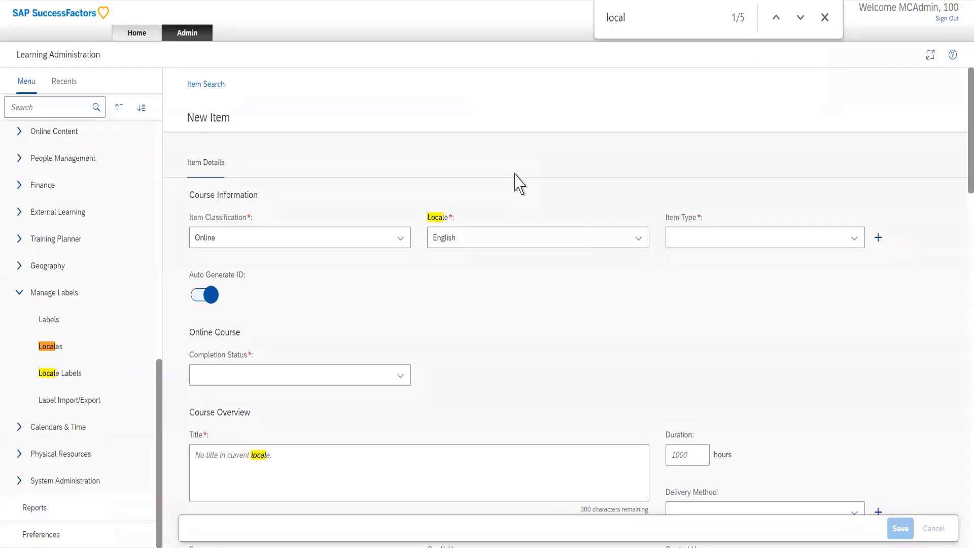
pyautogui.press('Return')
pyautogui.click(638, 238)
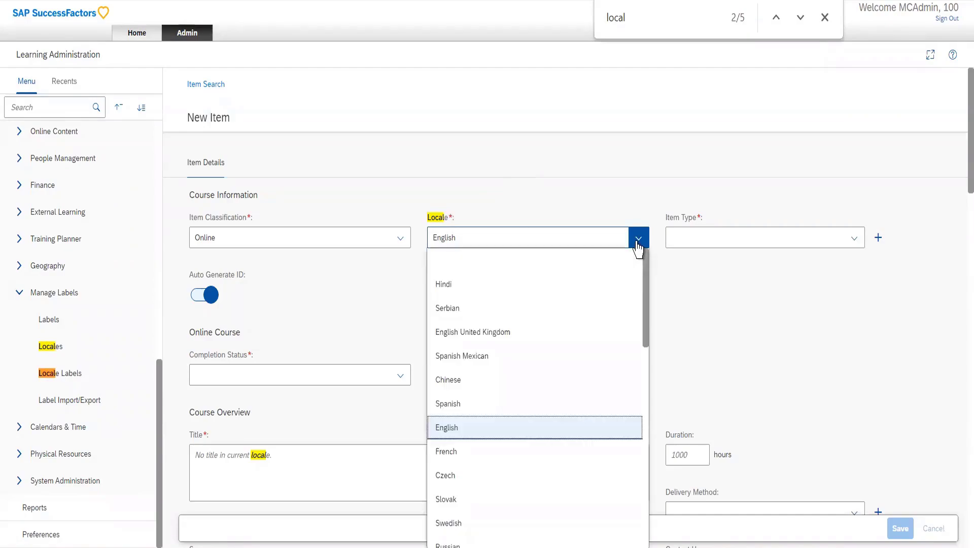
pyautogui.click(471, 386)
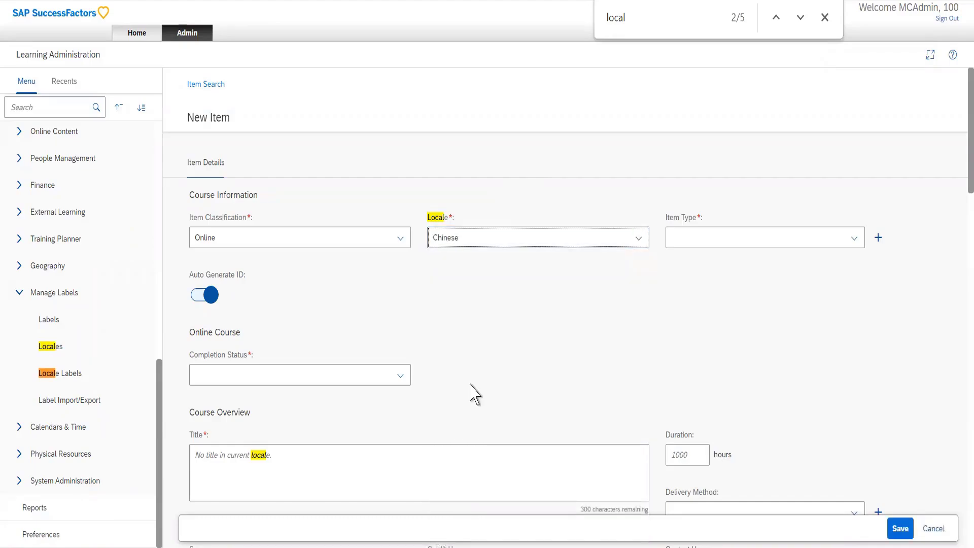
pyautogui.click(637, 239)
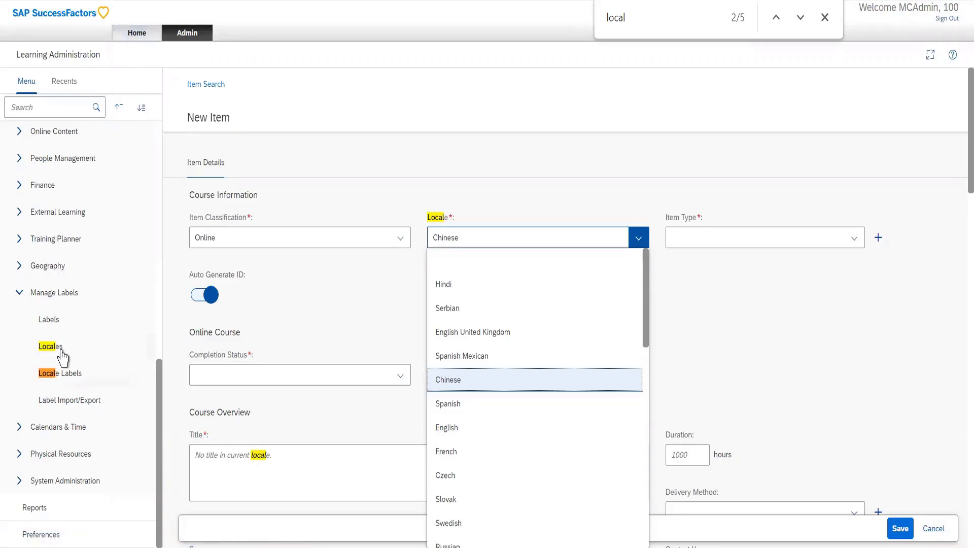
# Start a label export in Label Import/Export for the Chinese locale.
pyautogui.click(82, 400)
pyautogui.click(80, 401)
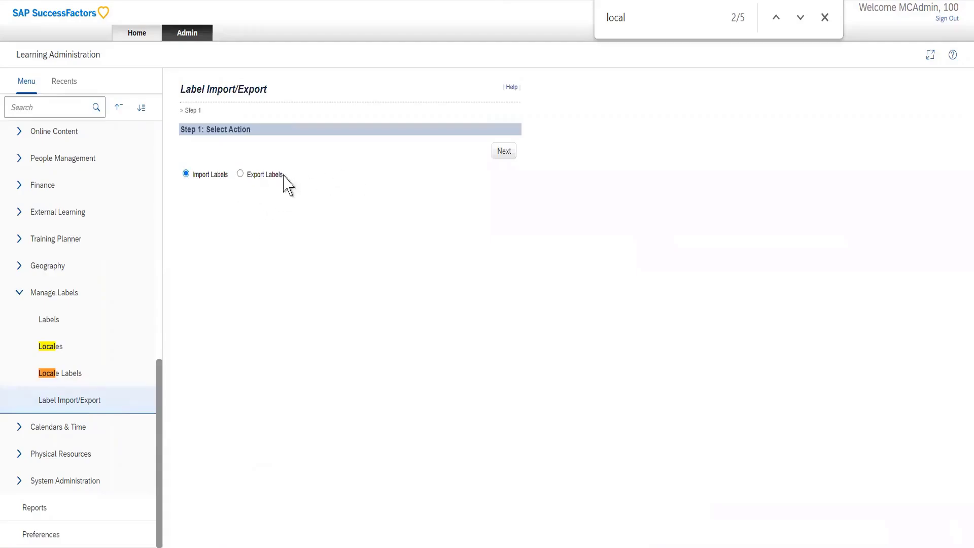
pyautogui.click(240, 174)
pyautogui.click(505, 152)
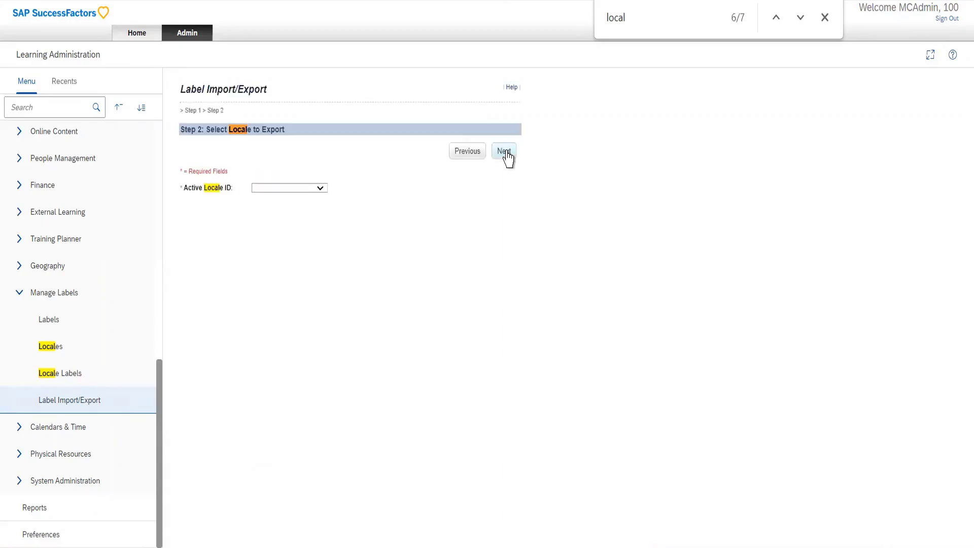
pyautogui.click(321, 188)
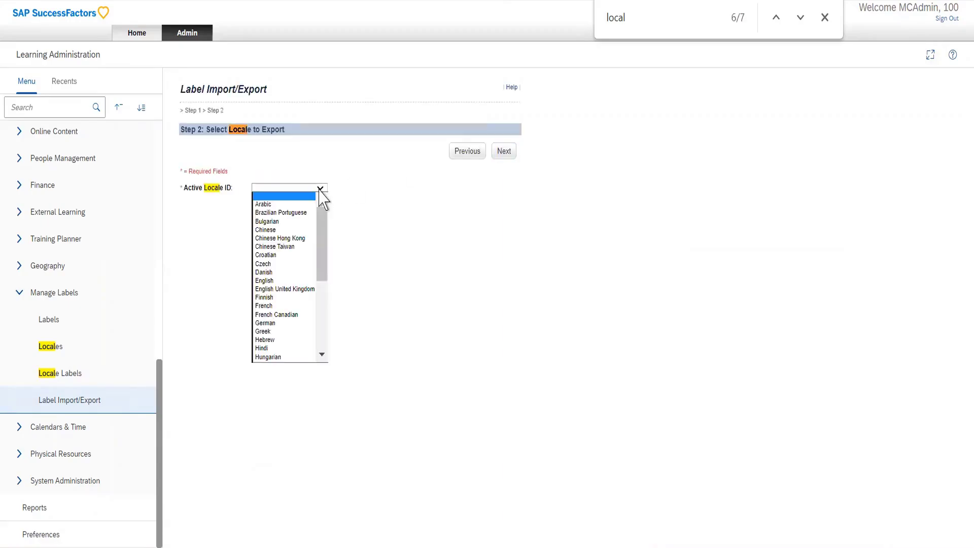
pyautogui.click(272, 231)
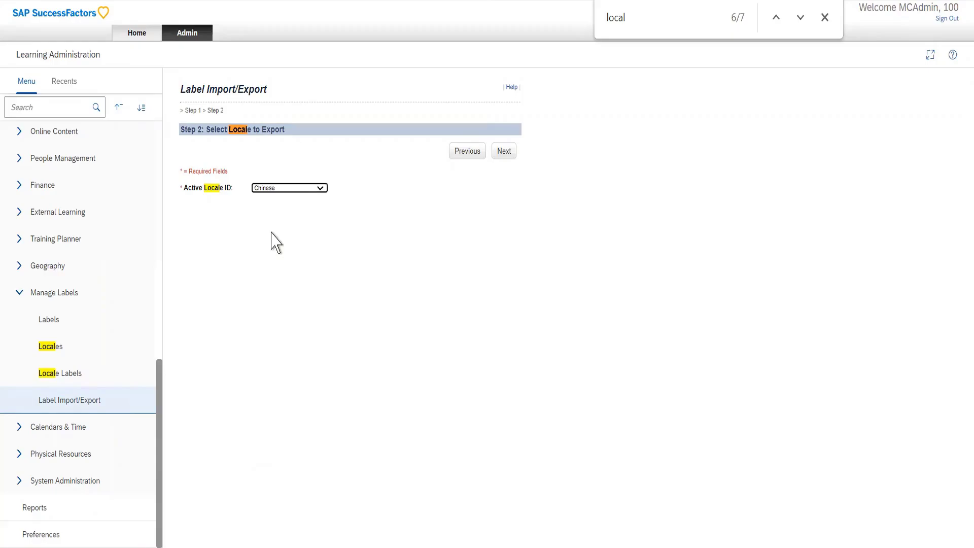
pyautogui.click(504, 153)
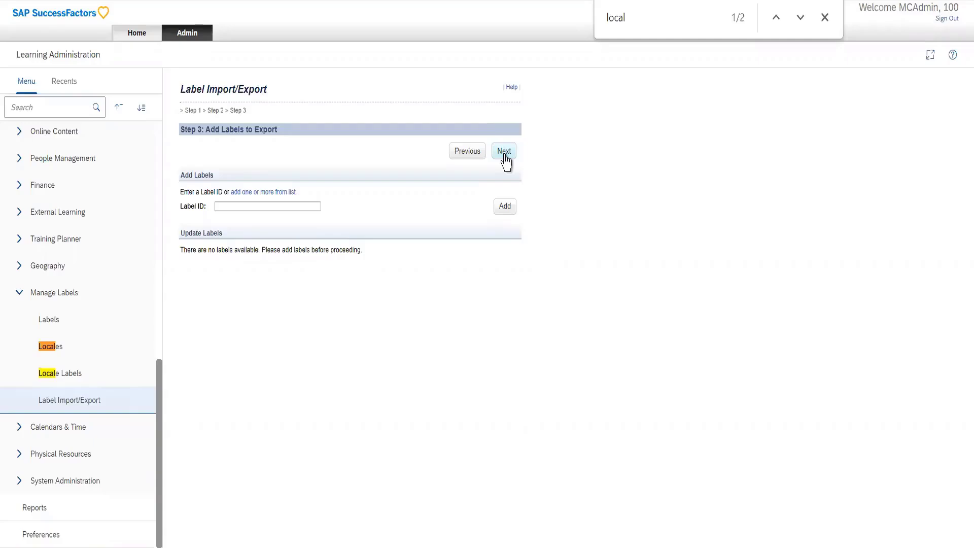
# Add the alt.Add label from the label list to the export and apply the changes.
pyautogui.click(297, 207)
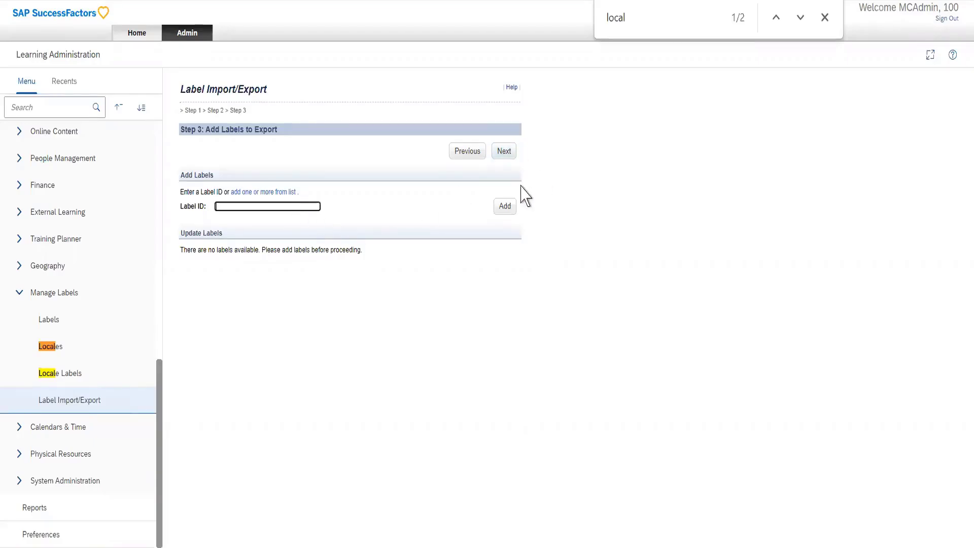
pyautogui.click(285, 194)
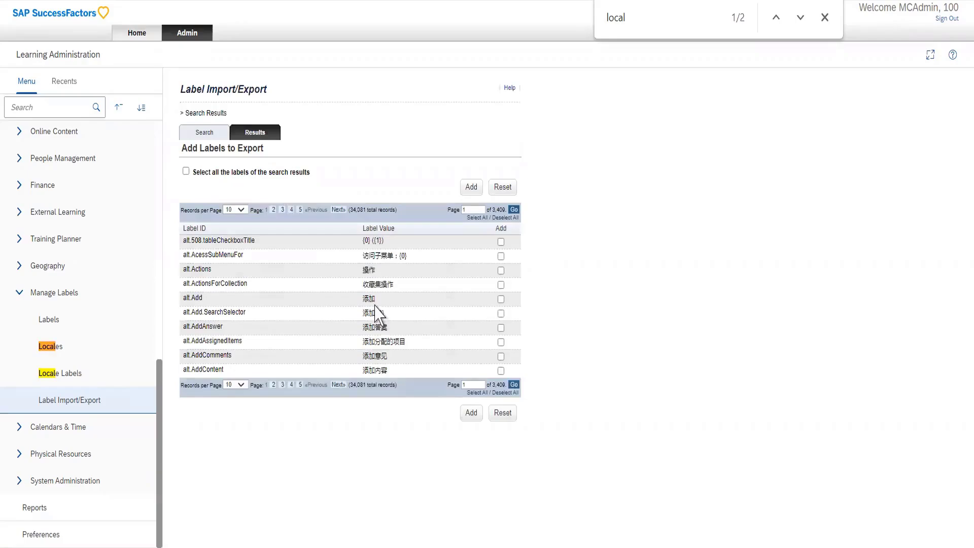
pyautogui.click(501, 299)
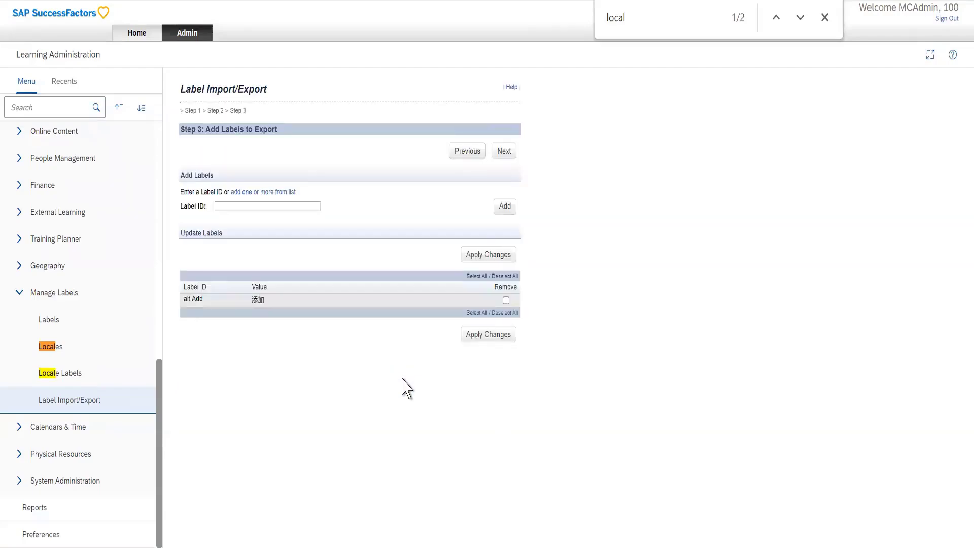
pyautogui.click(495, 336)
pyautogui.click(505, 257)
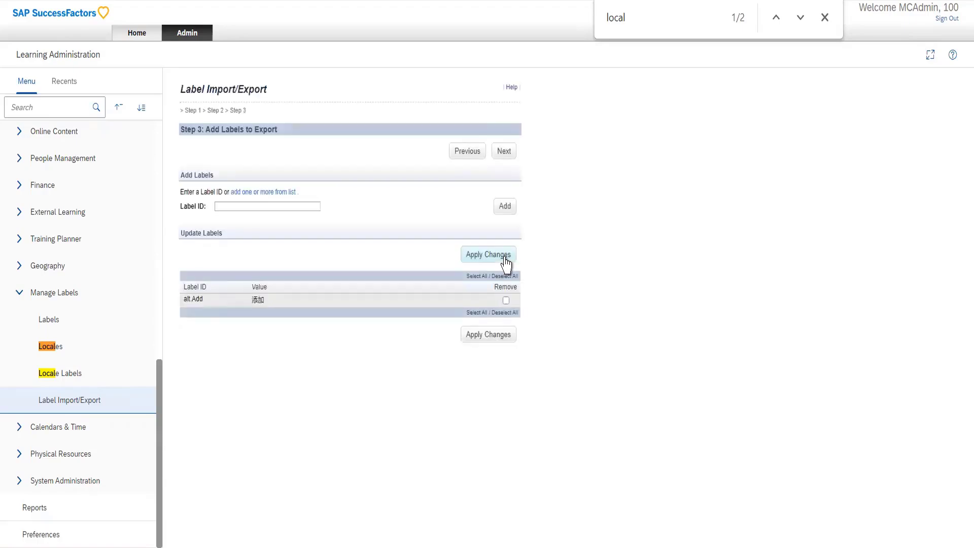
pyautogui.click(482, 342)
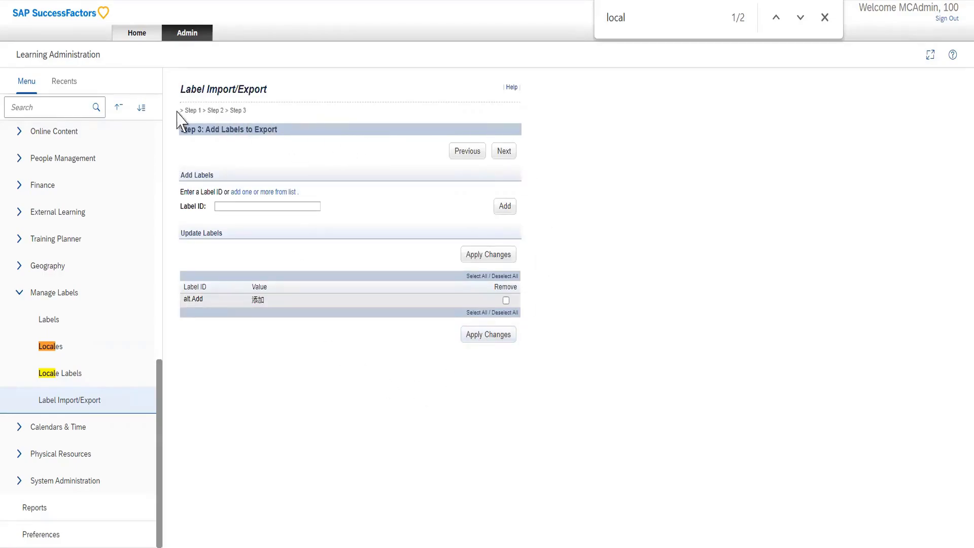
# Start a label import in Label Import/Export, browse for an import file, and try to continue without choosing one.
pyautogui.click(74, 403)
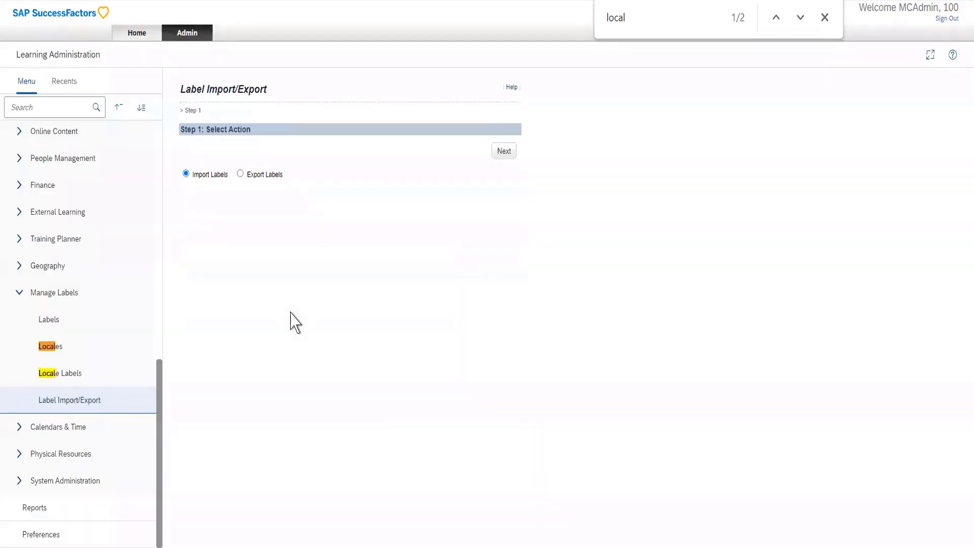
pyautogui.click(500, 155)
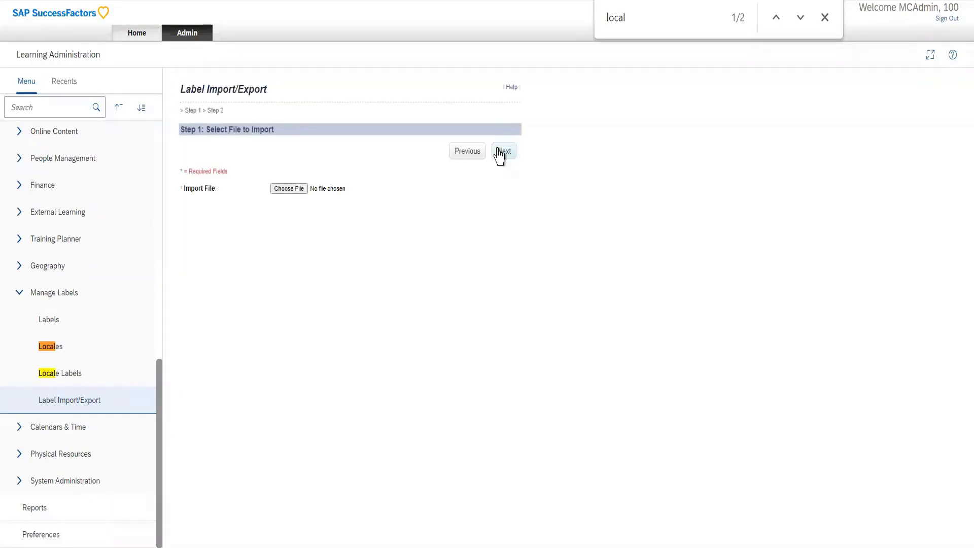
pyautogui.click(291, 189)
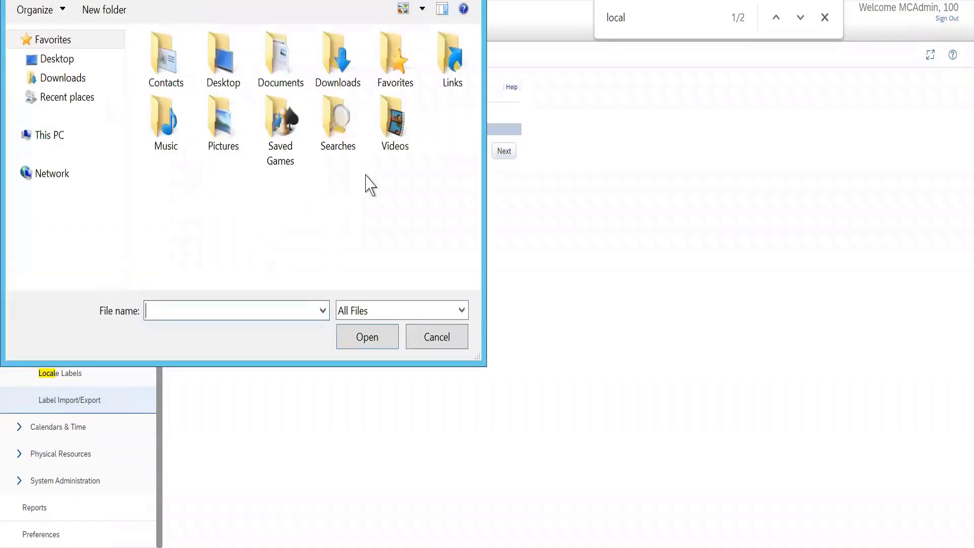
pyautogui.click(410, 336)
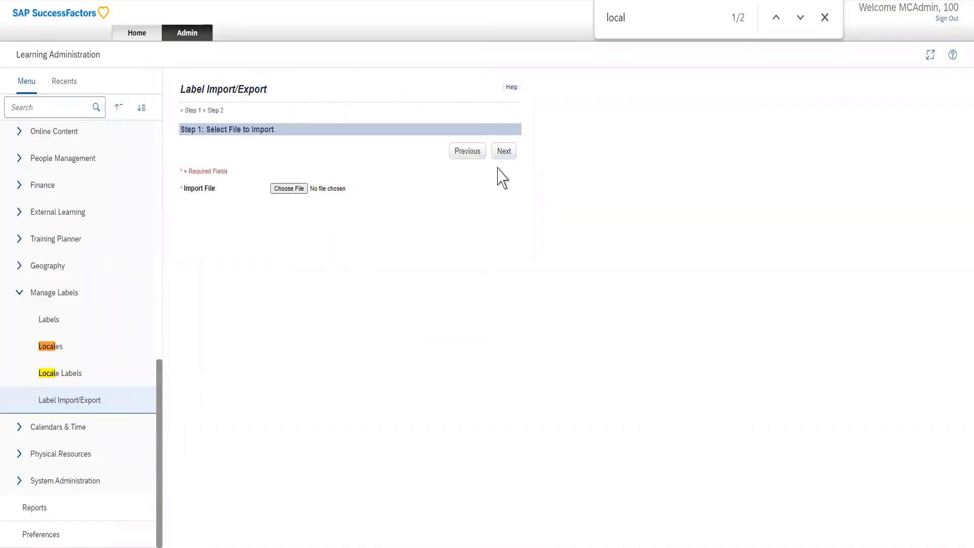
pyautogui.click(504, 153)
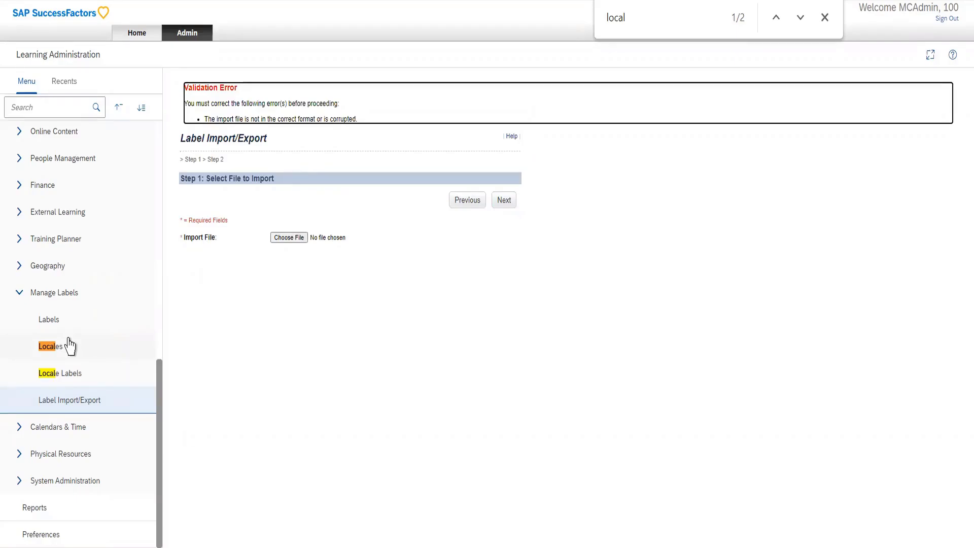
# List the active items under Learning Activities and open the email notifications of AA_Scheduled_item, ID 30000.
pyautogui.scroll(10, 63, 279)
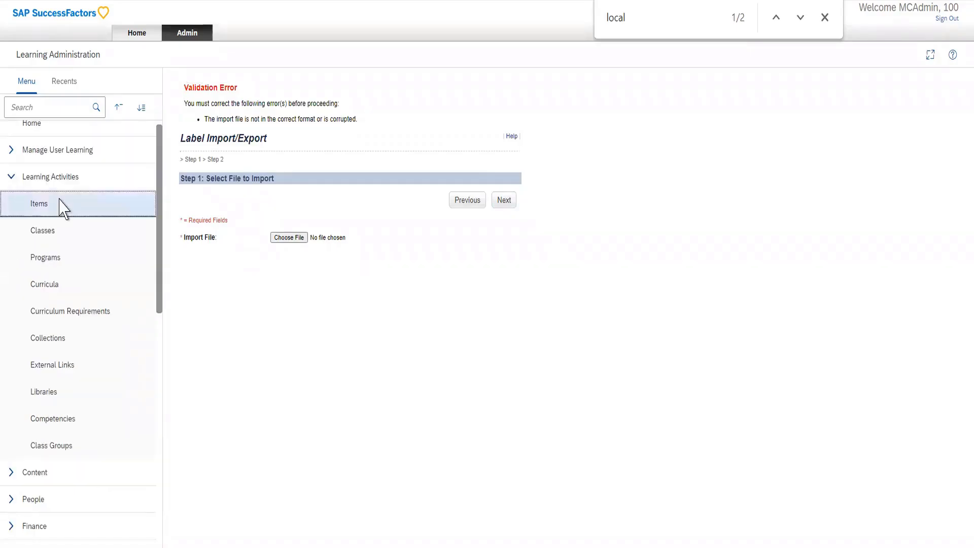
pyautogui.click(61, 206)
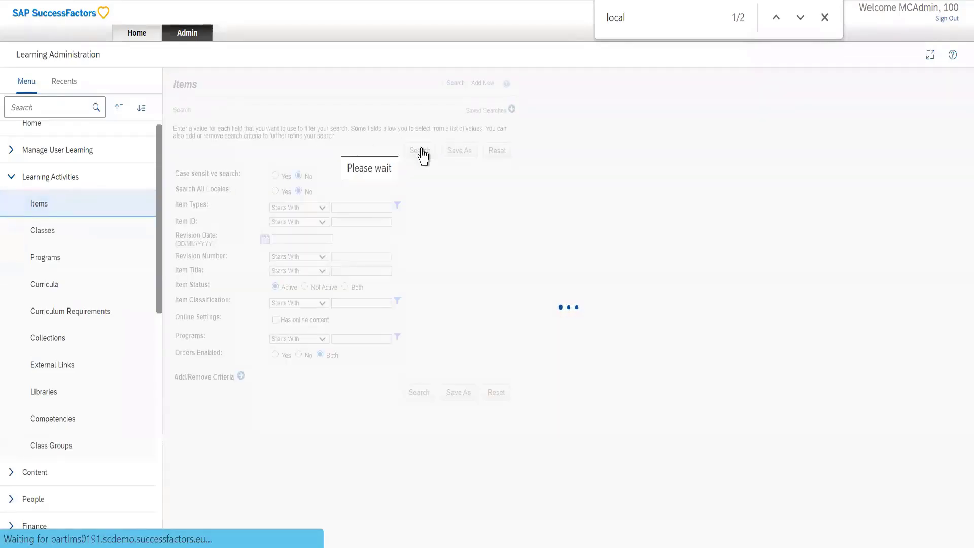
pyautogui.click(413, 395)
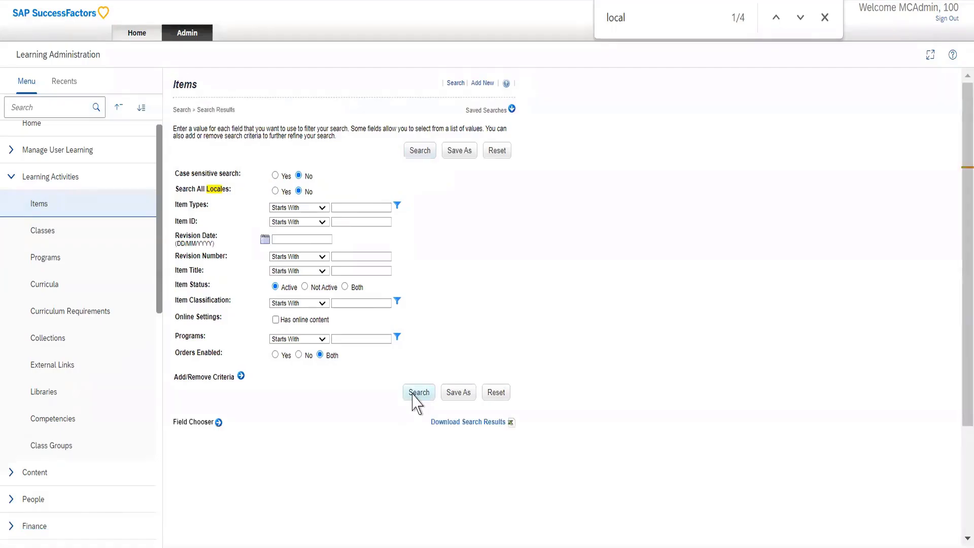
pyautogui.scroll(-4, 374, 428)
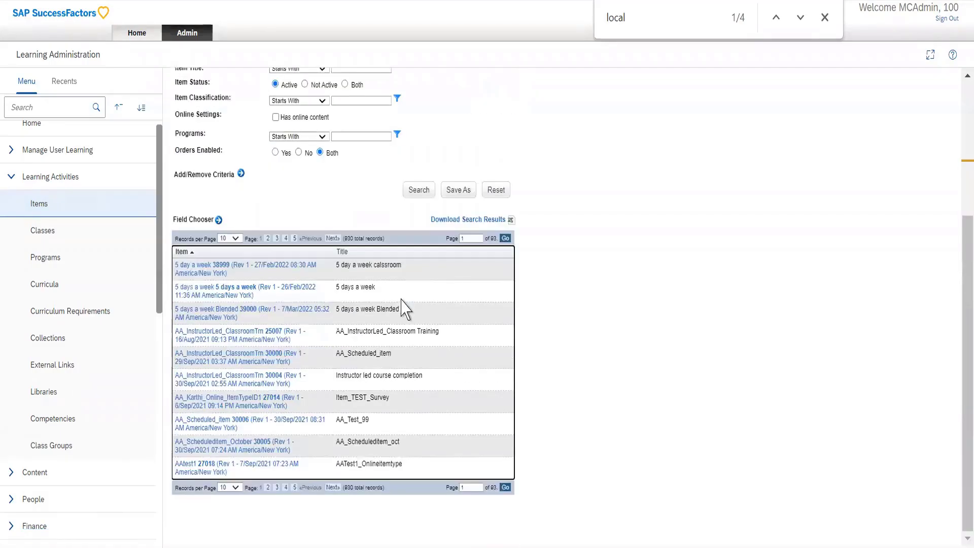
pyautogui.click(241, 357)
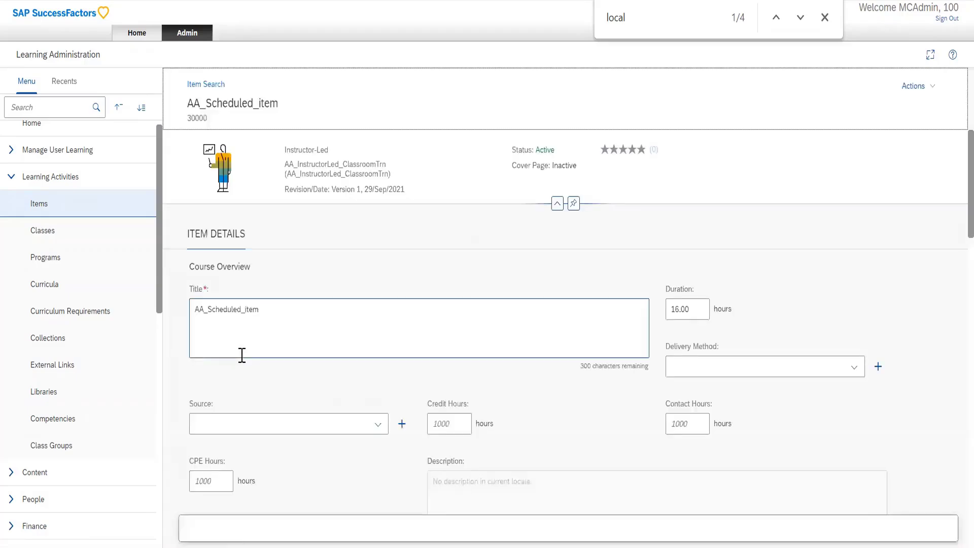
pyautogui.click(274, 230)
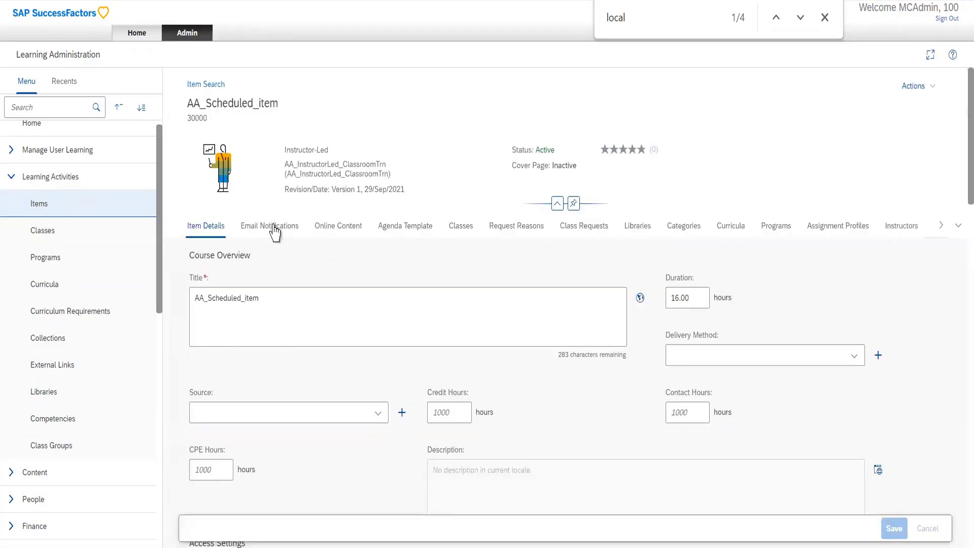